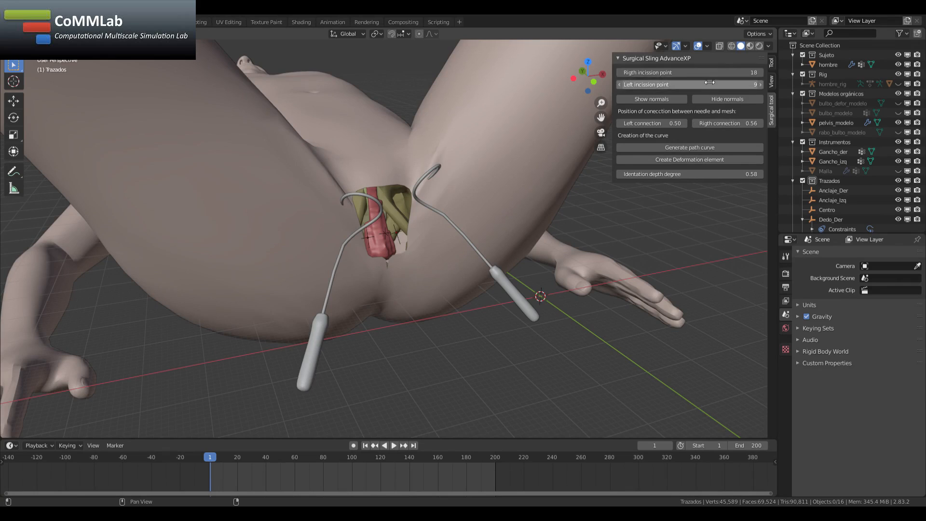
- Select the right hook Gancho_der and place it on the body by setting the right incision point to 21
click(497, 273)
click(315, 332)
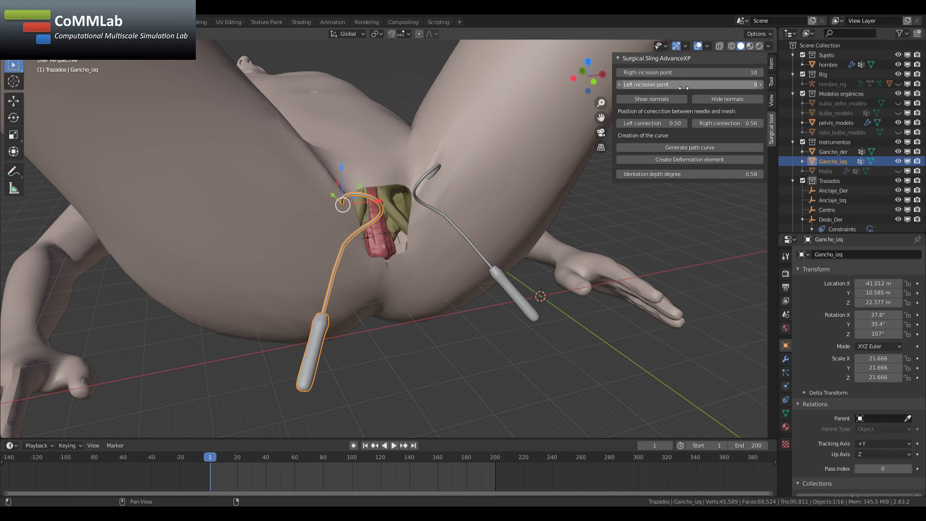
scroll(546, 208, up, 2)
click(531, 285)
middle_drag(523, 213, 487, 203)
drag(690, 75, 712, 75)
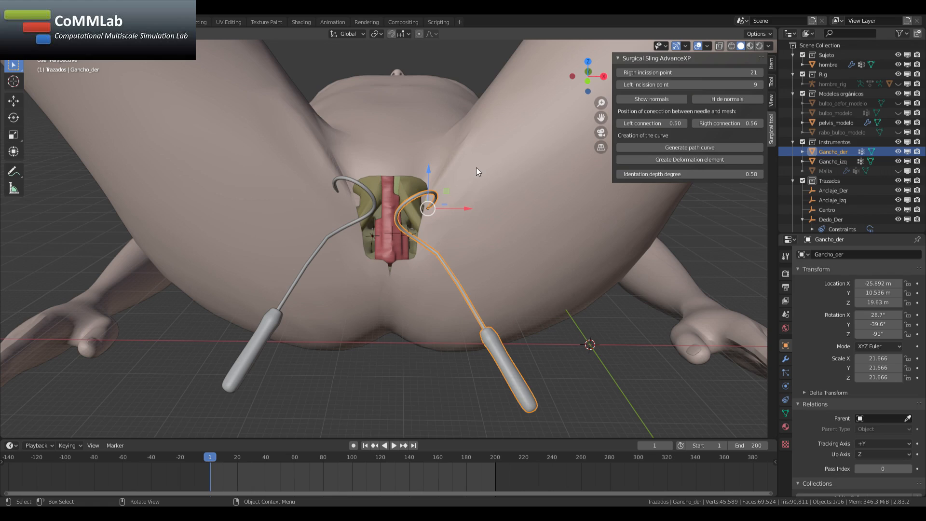
mouse_move(695, 72)
mouse_down()
mouse_move(656, 73)
mouse_move(694, 73)
mouse_up()
middle_drag(463, 239, 512, 231)
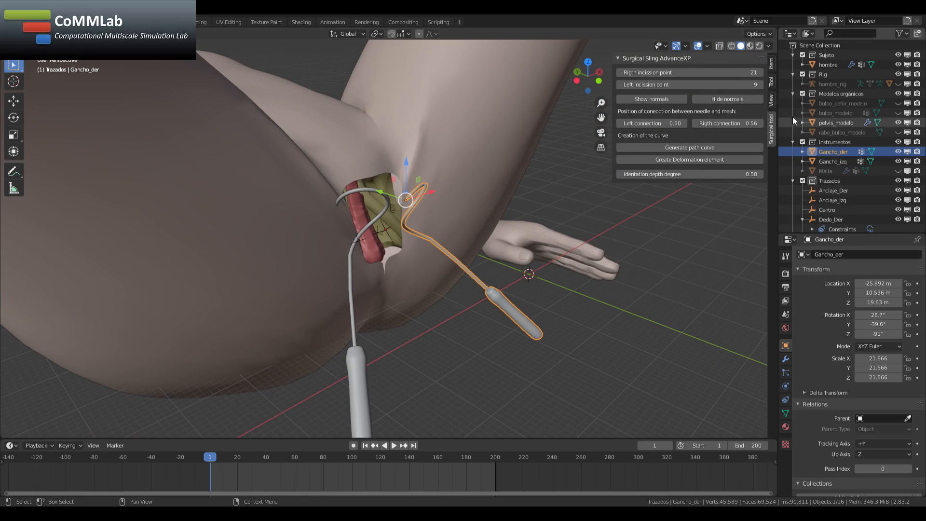
mouse_move(707, 71)
mouse_down()
mouse_move(724, 72)
mouse_move(712, 72)
mouse_up()
middle_drag(442, 179, 415, 159)
drag(708, 72, 696, 75)
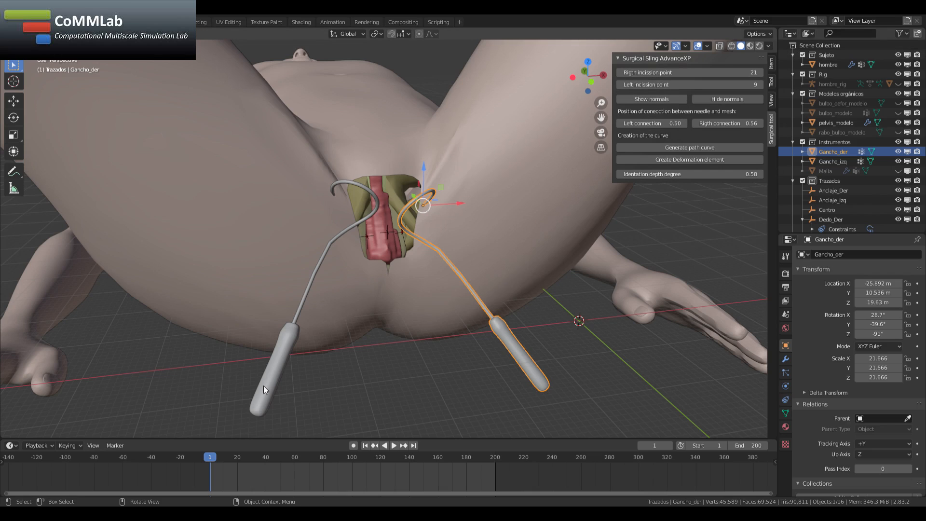
- Select the left hook Gancho_izq and set the left incision point to 8
click(287, 356)
drag(691, 86, 688, 86)
mouse_move(390, 169)
middle_down()
mouse_move(405, 160)
mouse_move(378, 170)
middle_up()
scroll(379, 170, up, 5)
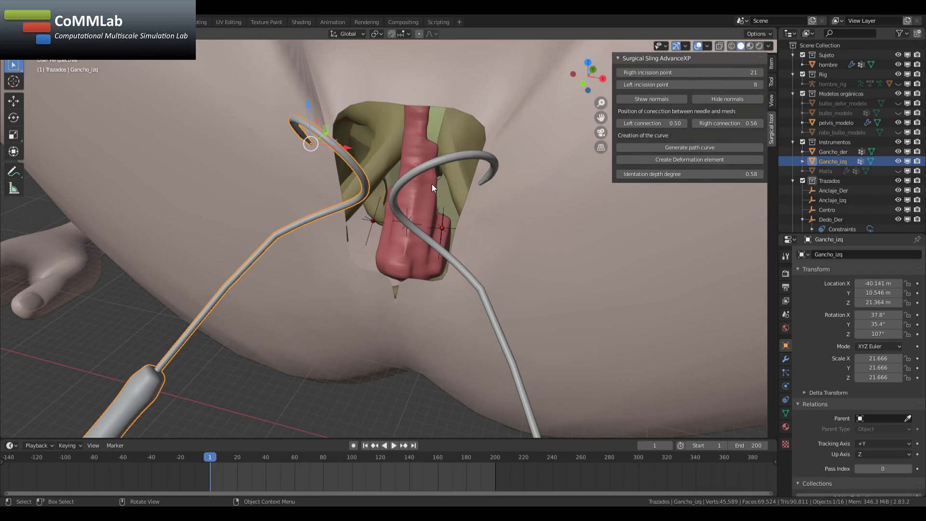
middle_drag(511, 187, 505, 159)
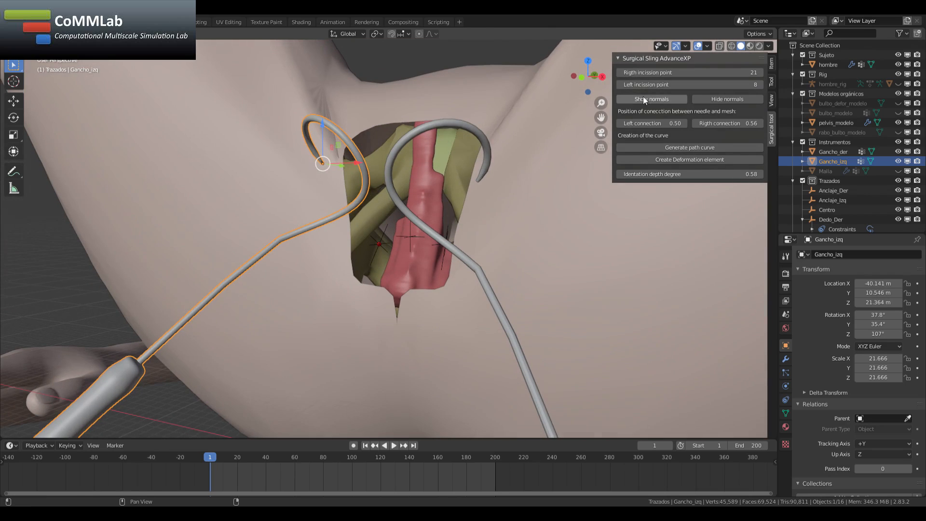
- Show the normals at both incision points, examine their direction from several angles, and hide them again
middle_drag(588, 133, 489, 250)
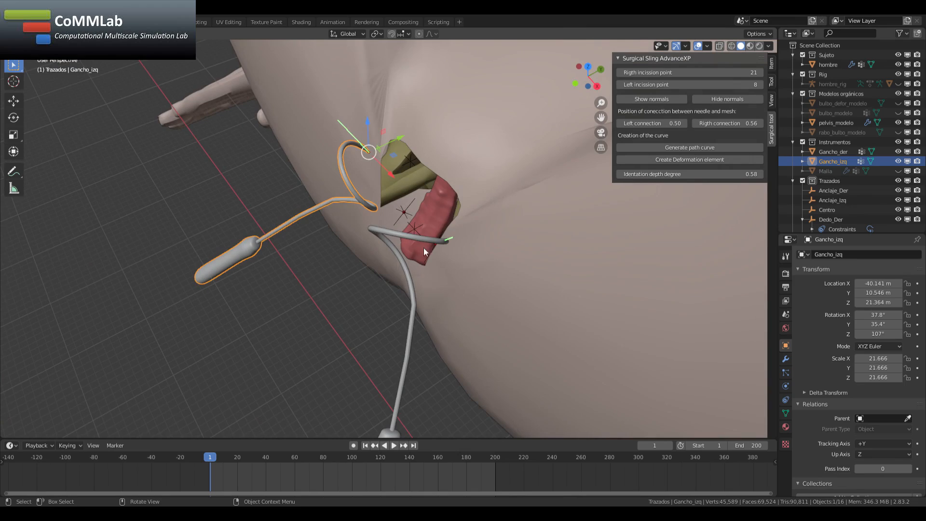
mouse_move(429, 225)
middle_down()
mouse_move(479, 224)
mouse_move(552, 188)
mouse_move(580, 186)
mouse_move(569, 204)
mouse_move(591, 233)
mouse_move(544, 242)
mouse_move(414, 231)
middle_up()
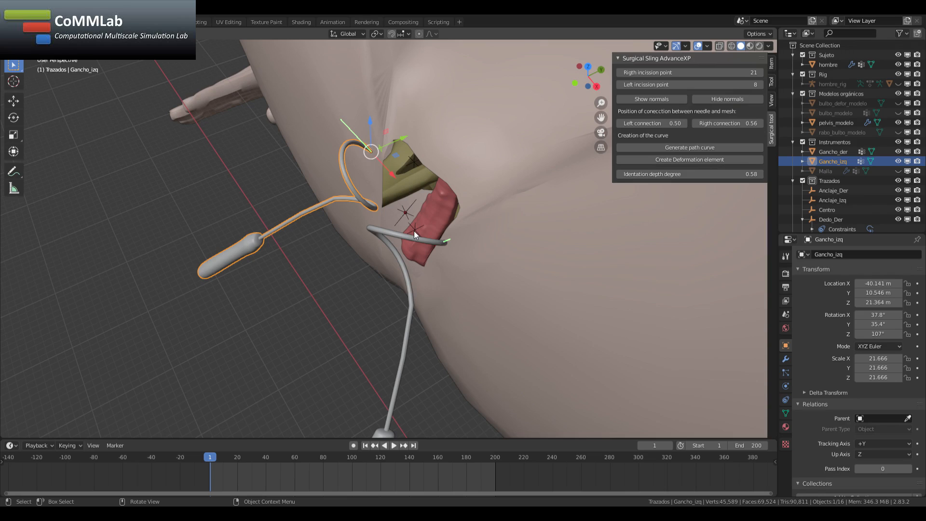
middle_drag(414, 231, 503, 186)
scroll(487, 200, up, 2)
scroll(400, 212, up, 3)
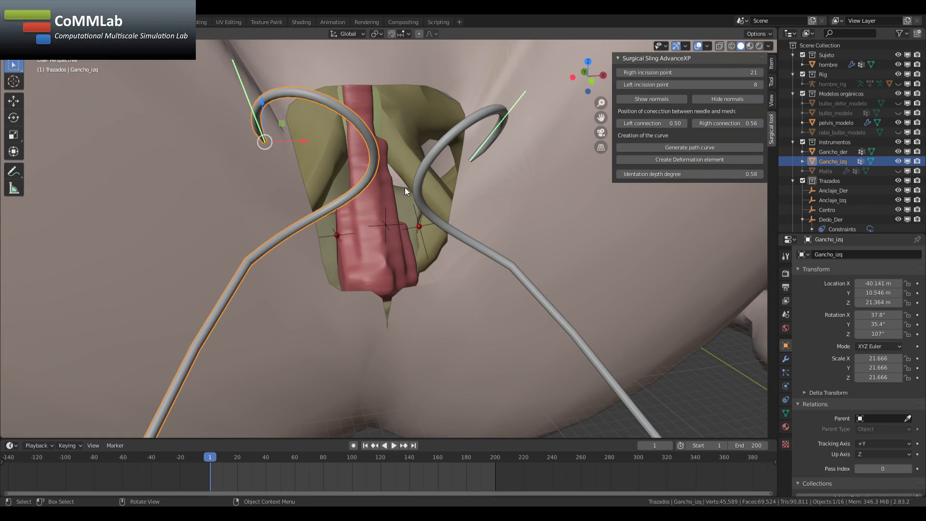
scroll(405, 187, down, 3)
scroll(493, 210, up, 3)
scroll(420, 235, up, 2)
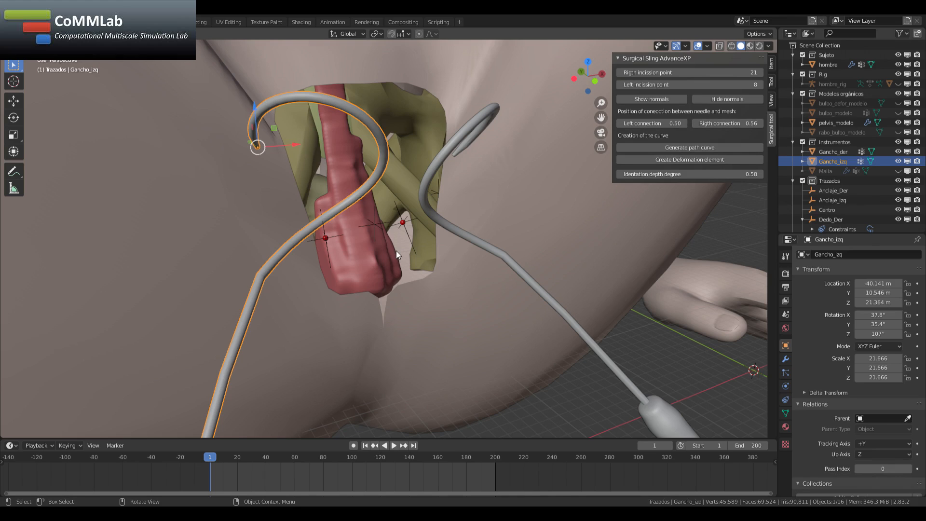
scroll(396, 252, down, 1)
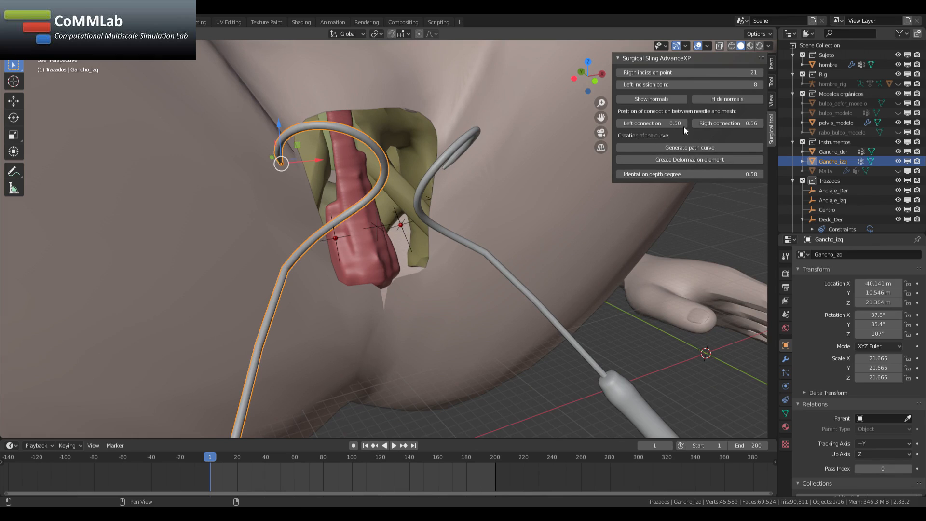
- Set the needle-to-mesh connection positions to 0.59 for the left and 0.74 for the right
middle_drag(463, 186, 457, 187)
mouse_move(638, 125)
mouse_down()
mouse_move(544, 125)
mouse_move(695, 124)
mouse_move(637, 124)
mouse_up()
drag(730, 122, 737, 122)
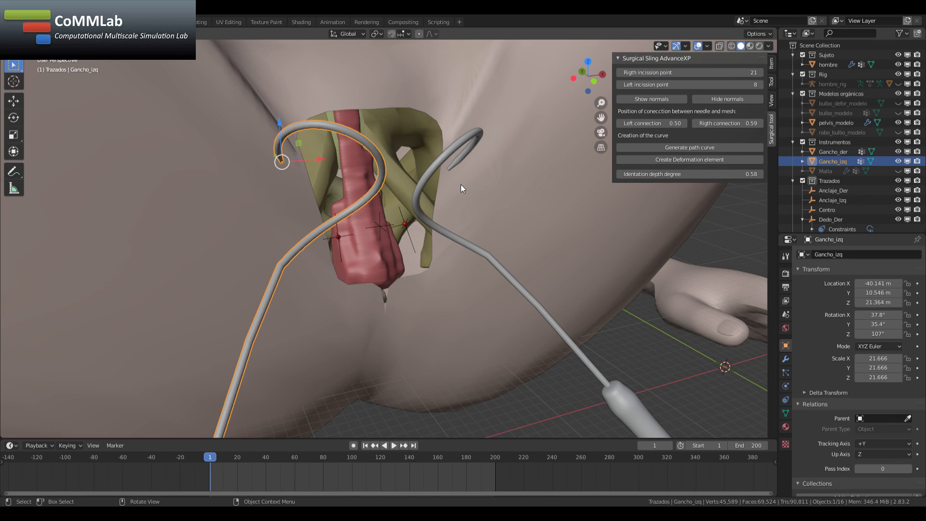
click(405, 224)
click(338, 238)
drag(726, 123, 753, 123)
mouse_move(664, 124)
mouse_down()
mouse_move(673, 124)
mouse_move(664, 125)
mouse_up()
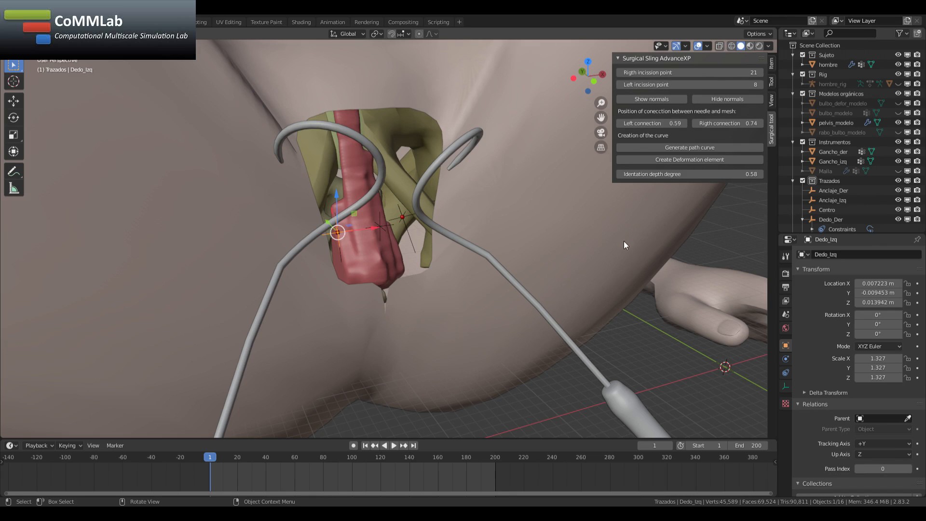
- Hide the body model hombre to expose the pelvis and bulb
scroll(439, 252, down, 3)
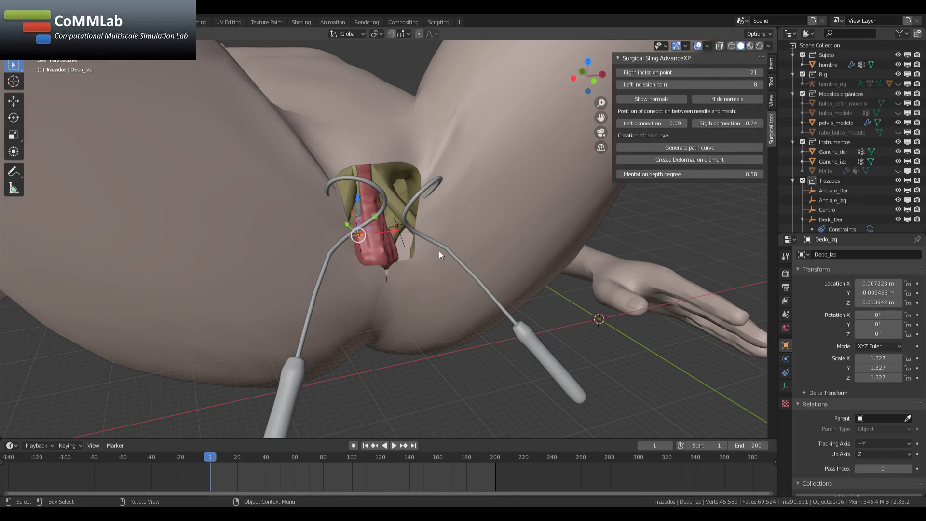
click(480, 187)
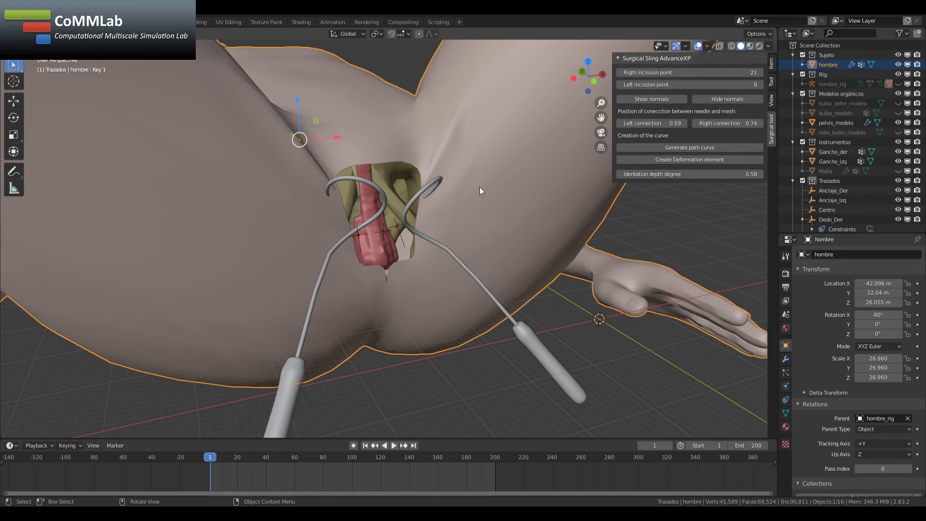
key(h)
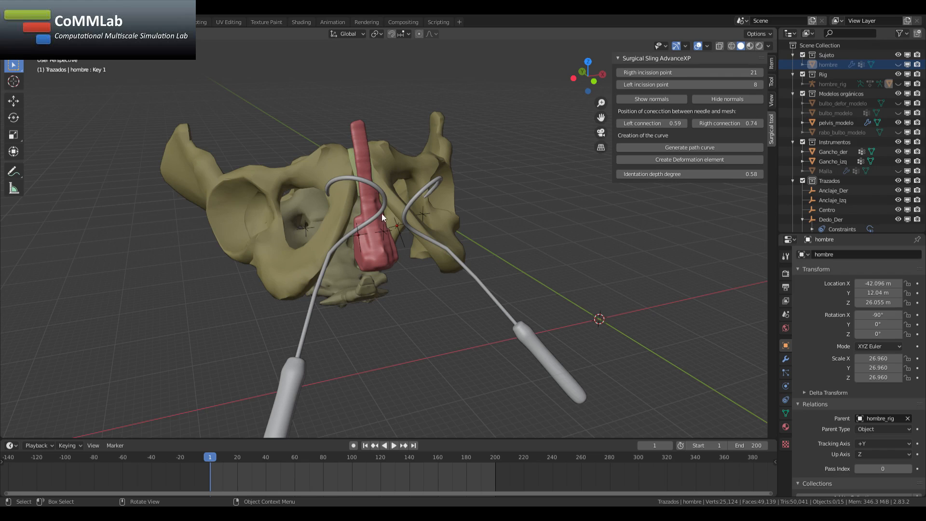
- Generate the path curve between the two hooks and inspect its route around the pelvis and bulb
scroll(379, 224, up, 2)
middle_drag(402, 217, 419, 225)
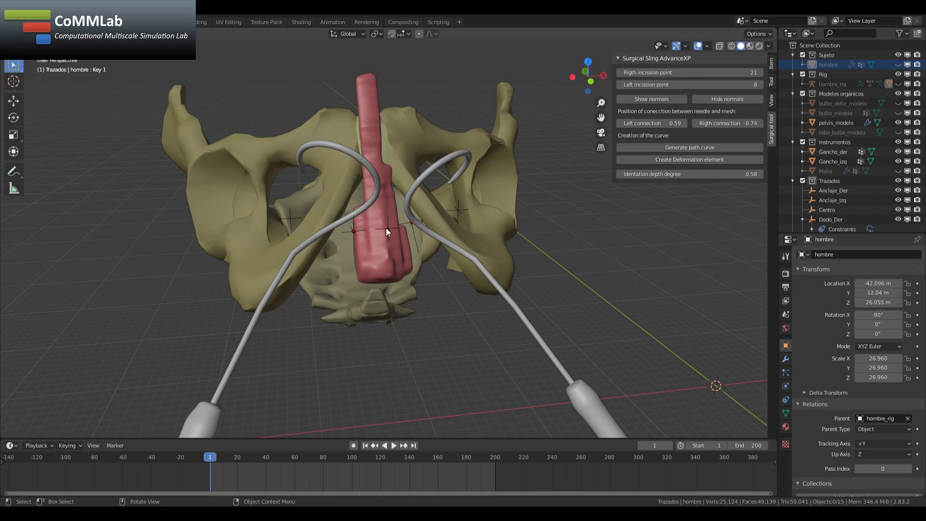
click(684, 151)
middle_drag(503, 234, 495, 189)
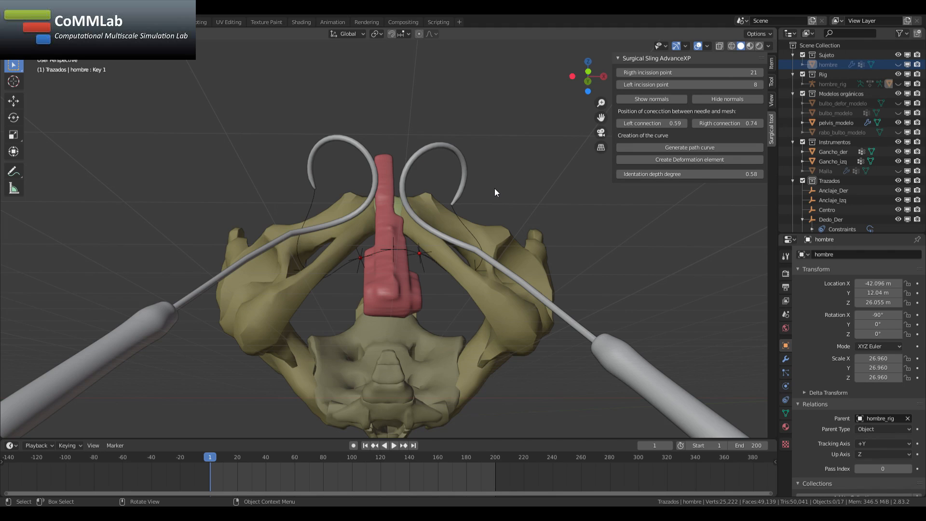
middle_drag(463, 207, 381, 242)
scroll(341, 228, up, 4)
scroll(341, 231, up, 2)
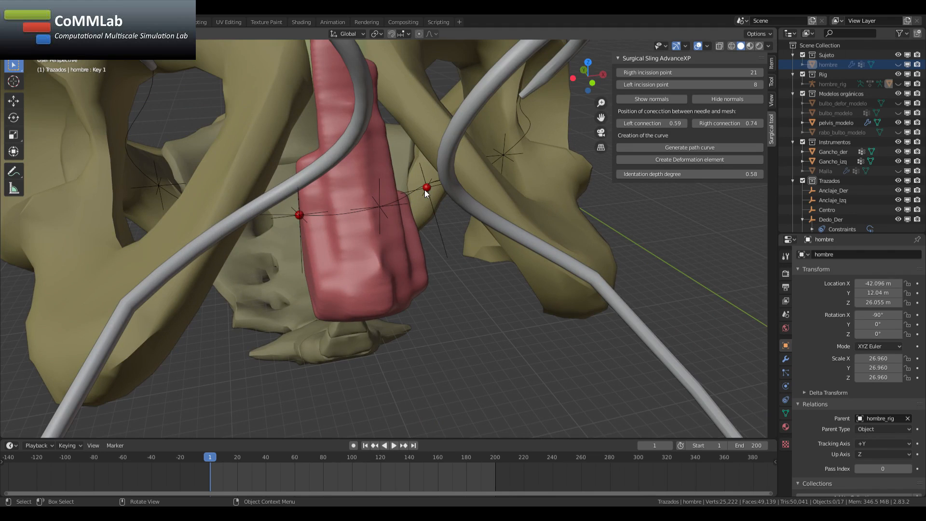
scroll(425, 190, down, 6)
middle_drag(430, 192, 321, 161)
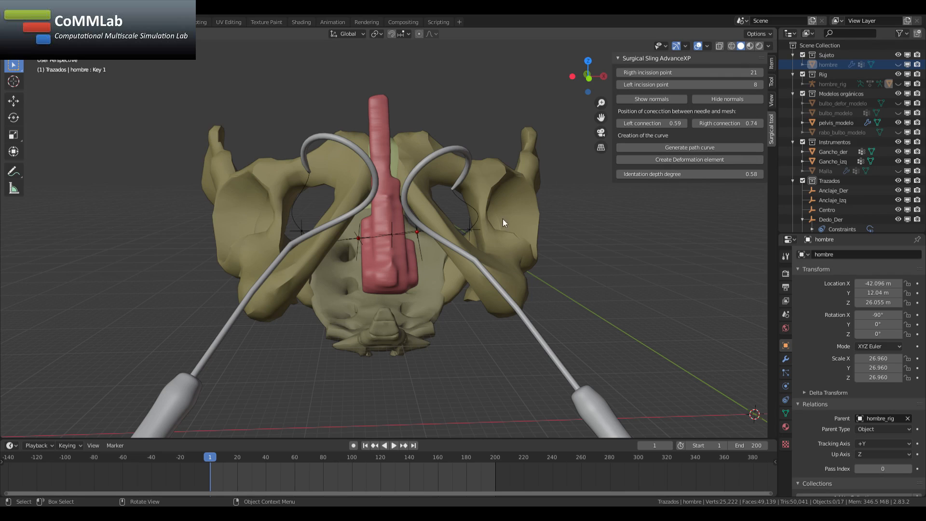
- Hide the pelvis model to leave the bulb, path curve and hooks in view
middle_drag(456, 215, 305, 285)
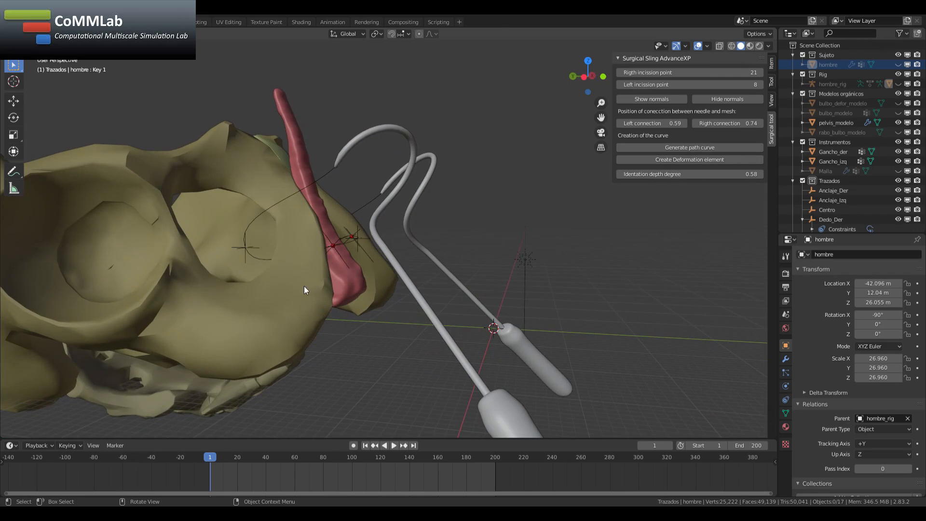
click(296, 294)
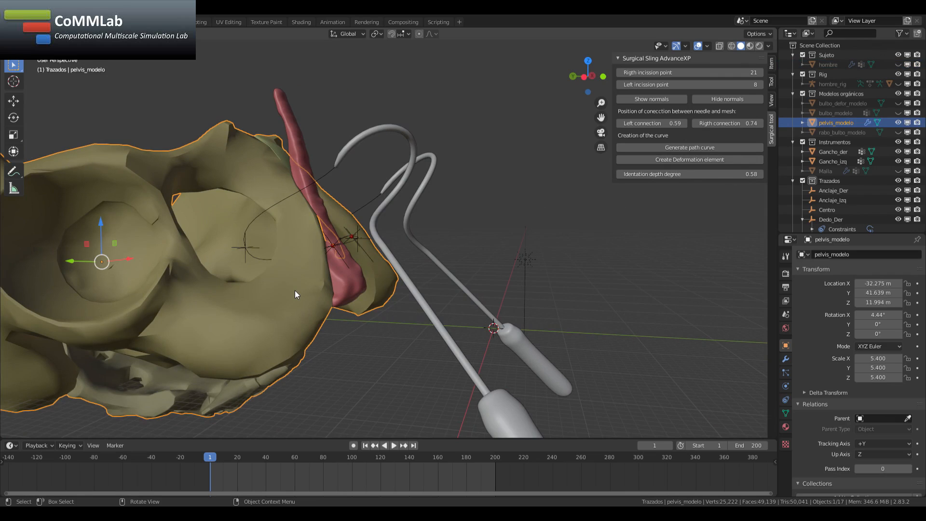
key(h)
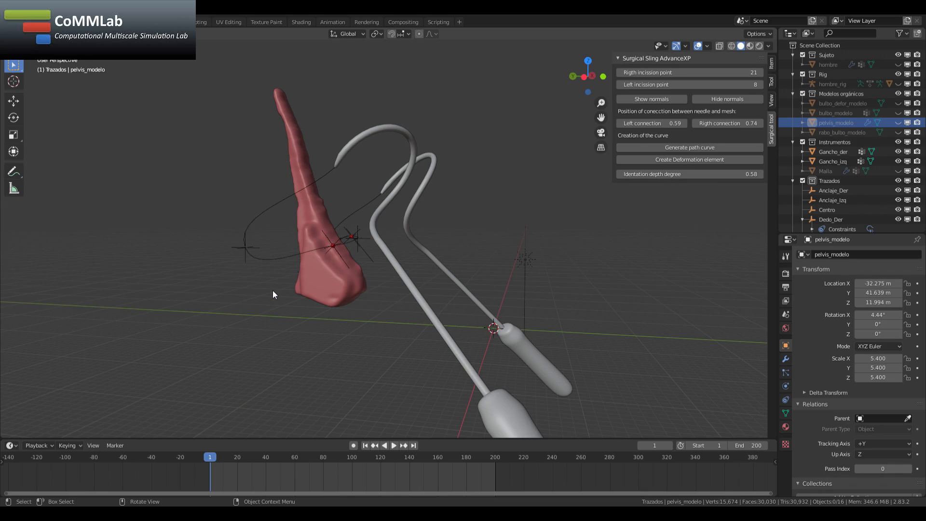
- Create the cylindrical deformation element and refresh the animation at frame 1 to place it by the connection points
key(ctrl+KP_3)
scroll(273, 290, up, 5)
shift+middle_drag(333, 298, 430, 235)
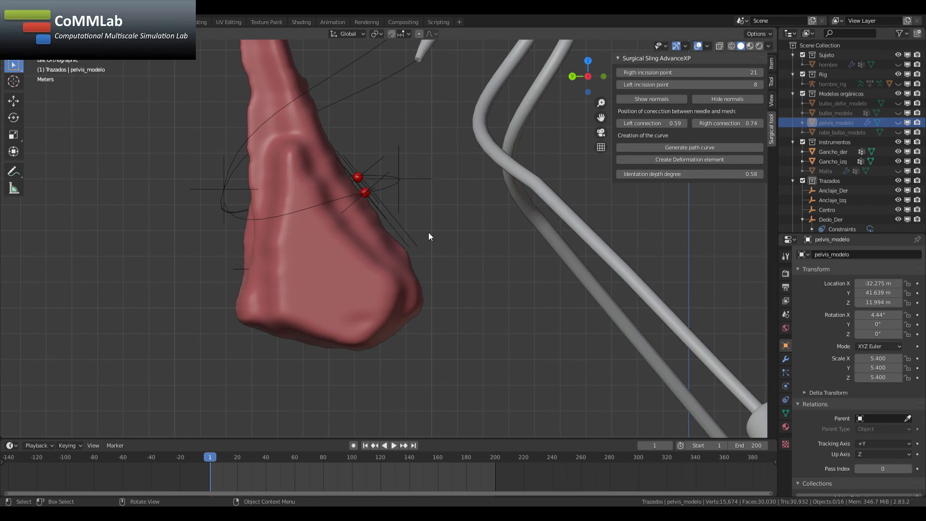
click(704, 159)
middle_drag(427, 326, 422, 286)
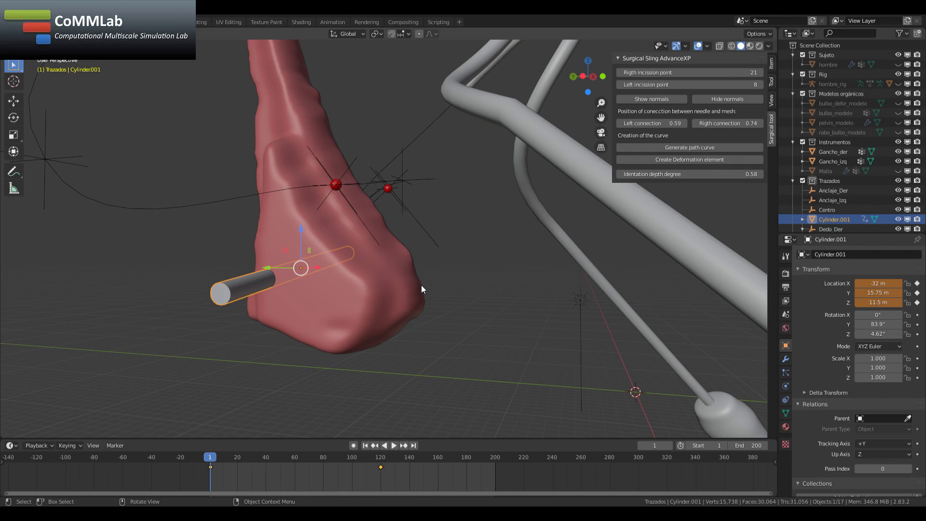
key(KP_1)
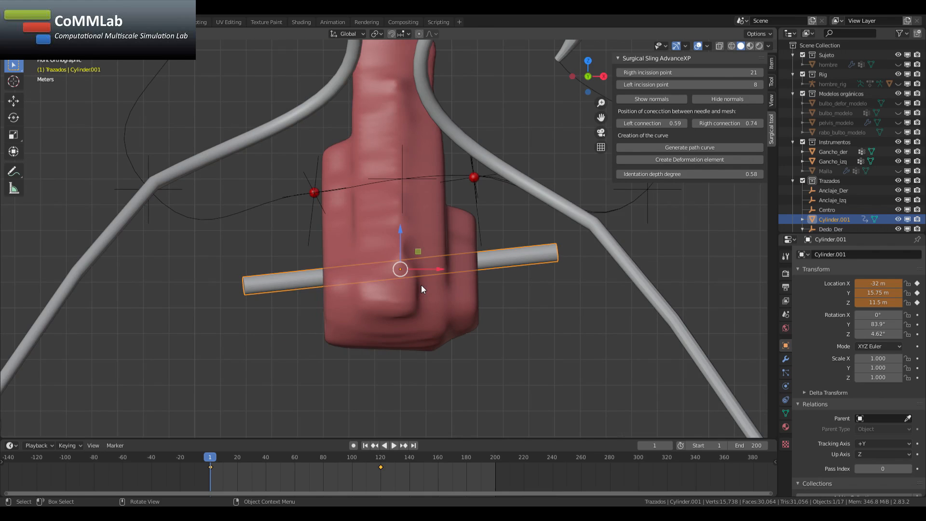
click(216, 462)
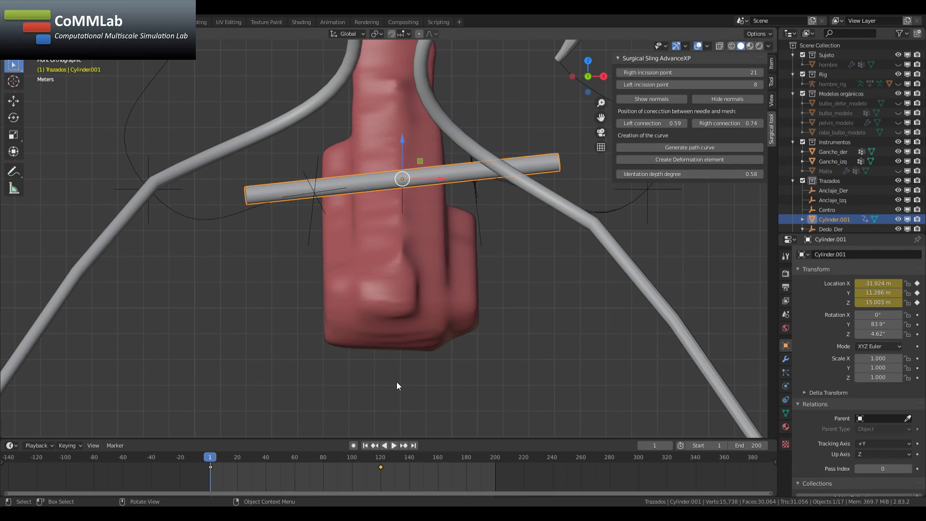
- In the left orthographic view, reset the indentation depth degree to 0.00 and raise it to 0.06
key(ctrl+KP_3)
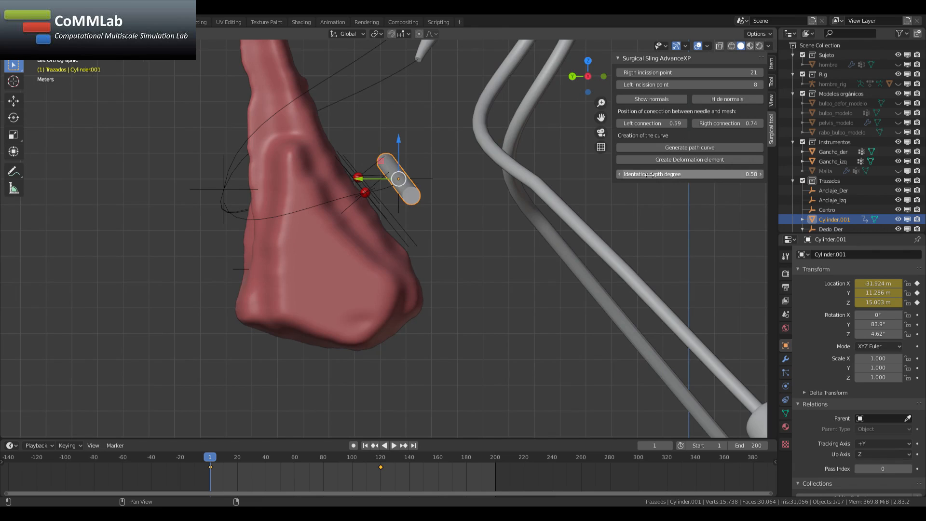
mouse_move(644, 175)
mouse_down()
mouse_move(664, 175)
mouse_move(615, 175)
mouse_move(648, 176)
mouse_up()
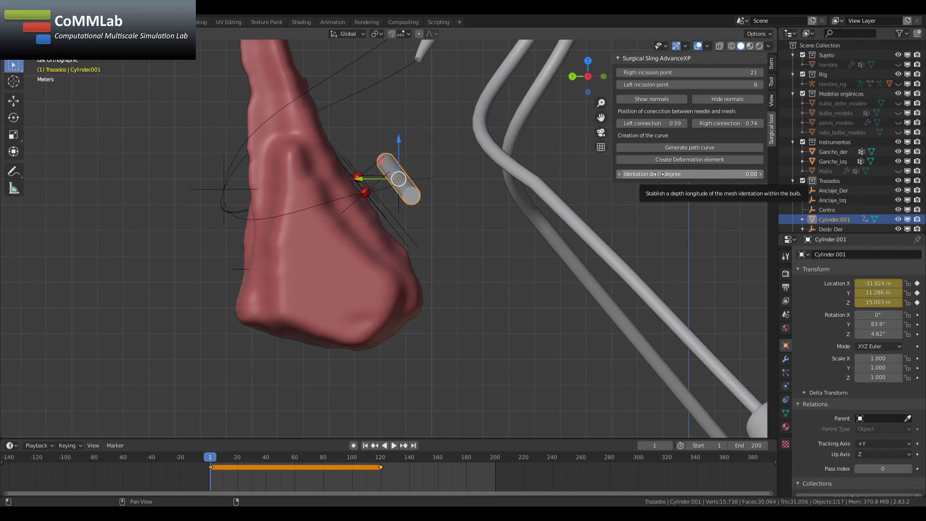
mouse_move(660, 175)
mouse_down()
mouse_move(756, 175)
mouse_move(660, 175)
mouse_up()
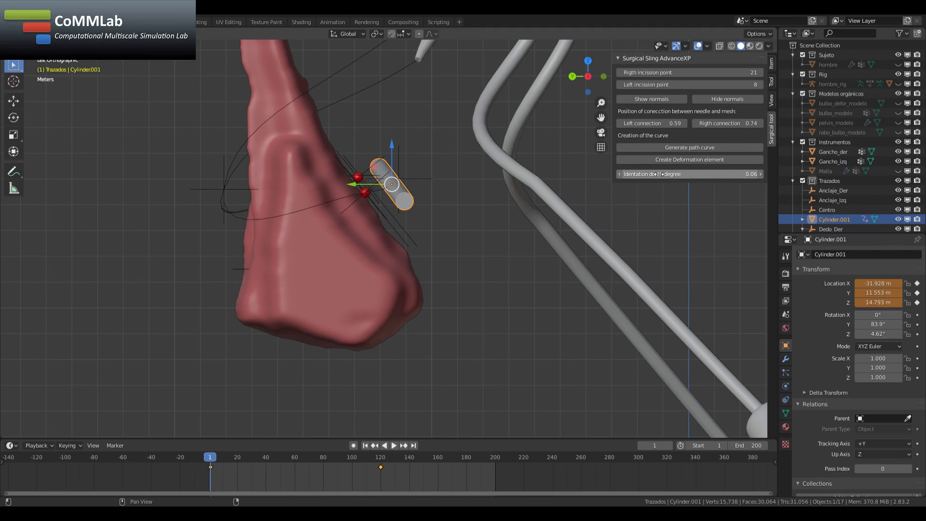